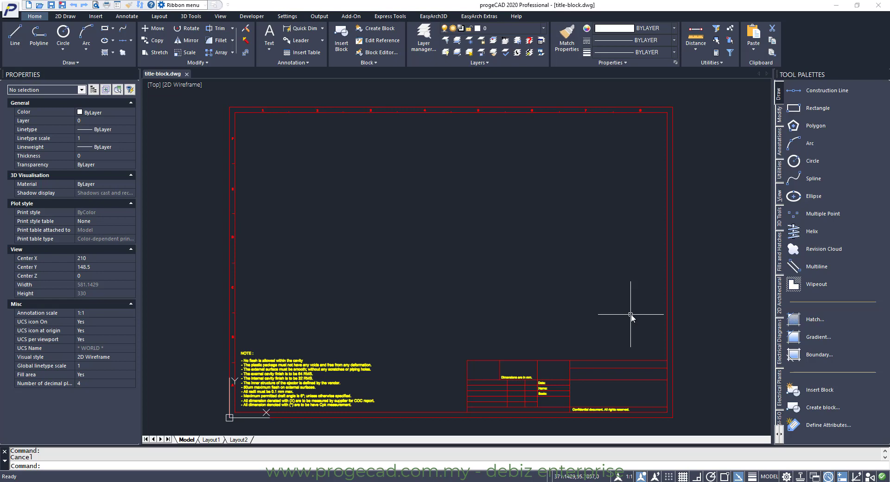
Define a new block attribute with tag Subject and prompt Subject
{"action": "left_click", "coordinate": [458, 341]}
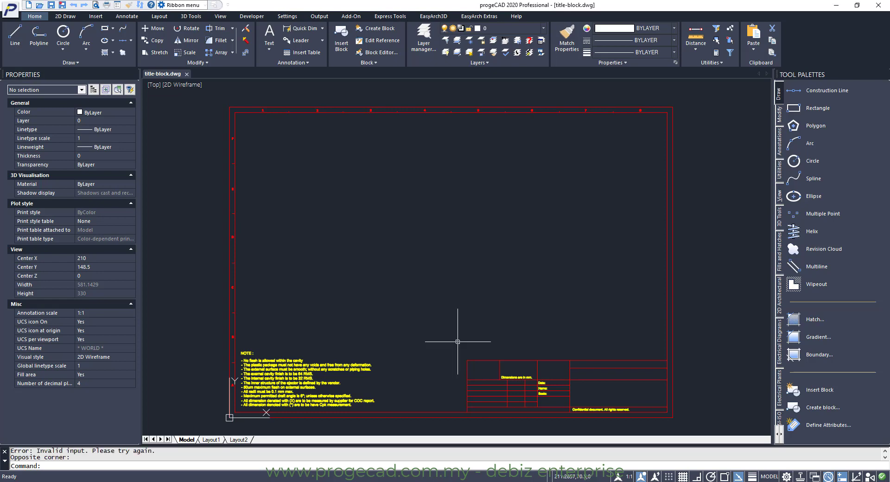
{"action": "type", "text": "z"}
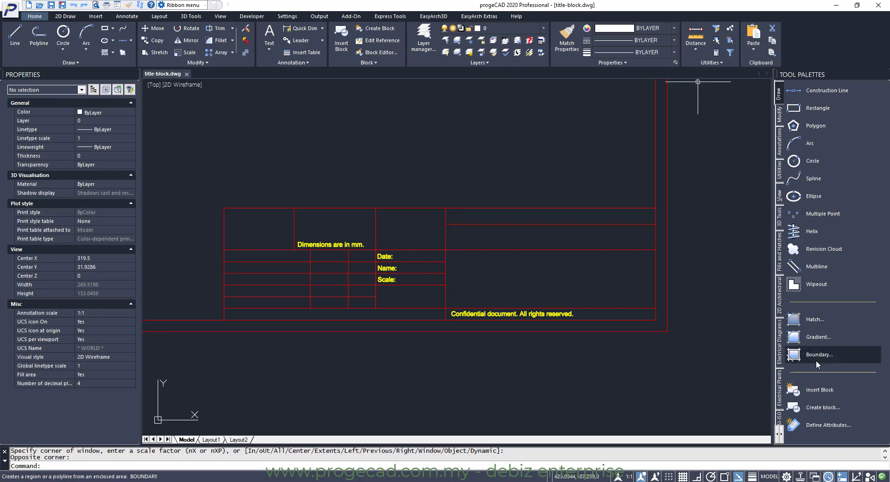
{"action": "left_click", "coordinate": [823, 428]}
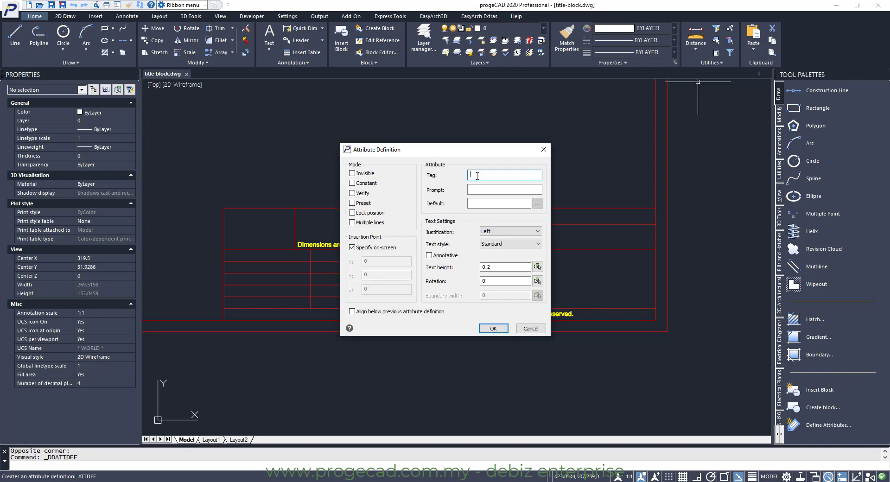
{"action": "type", "text": "Subject"}
{"action": "left_click", "coordinate": [477, 188]}
{"action": "type", "text": "S"}
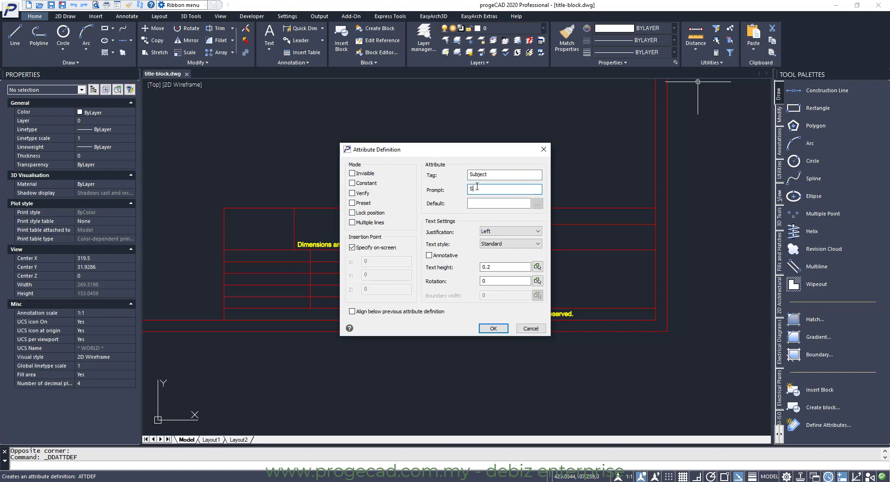
{"action": "type", "text": "ubject"}
{"action": "left_click", "coordinate": [485, 203]}
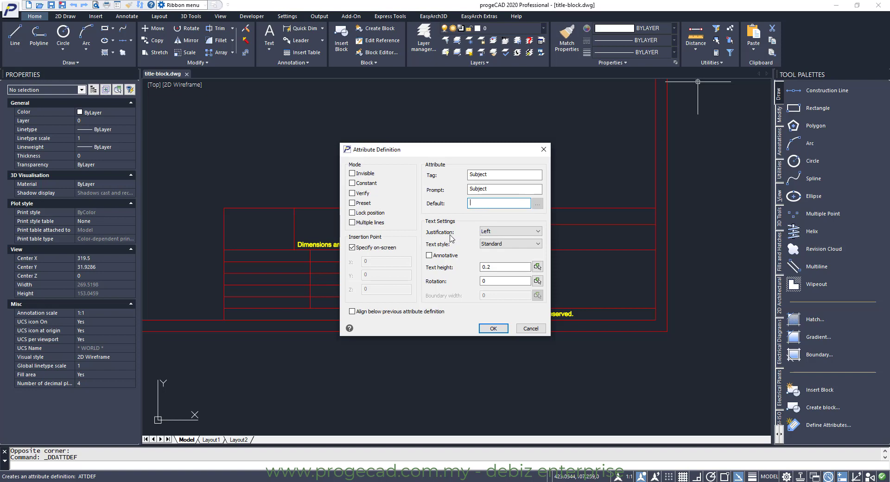
Set the attribute's text height to 4 and place it in the title block's upper-right cell
{"action": "left_click", "coordinate": [516, 232]}
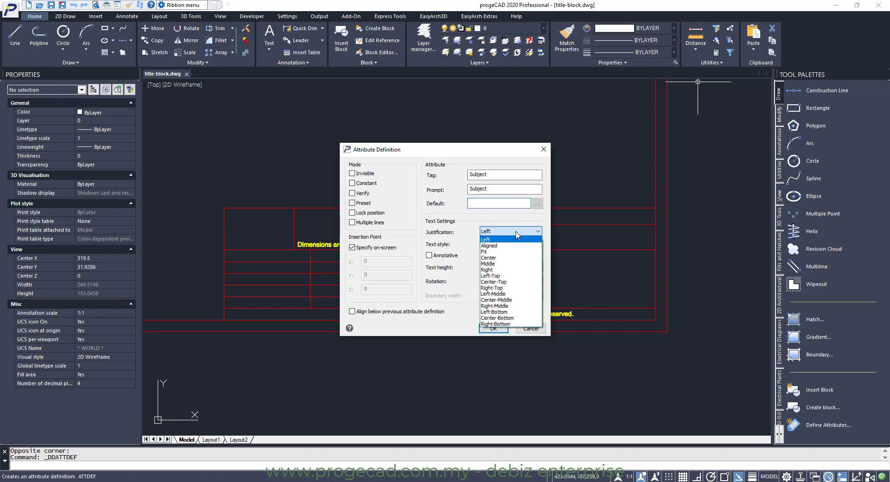
{"action": "left_click", "coordinate": [516, 240]}
{"action": "left_click", "coordinate": [514, 243]}
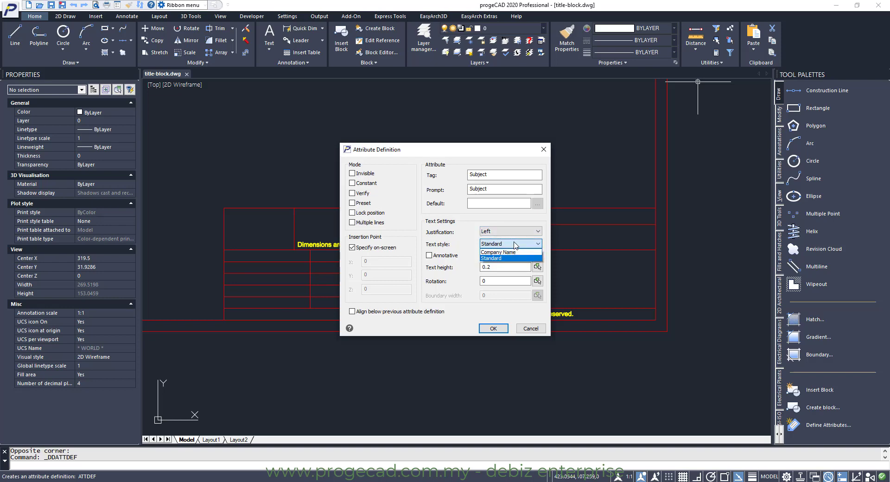
{"action": "left_click", "coordinate": [514, 244]}
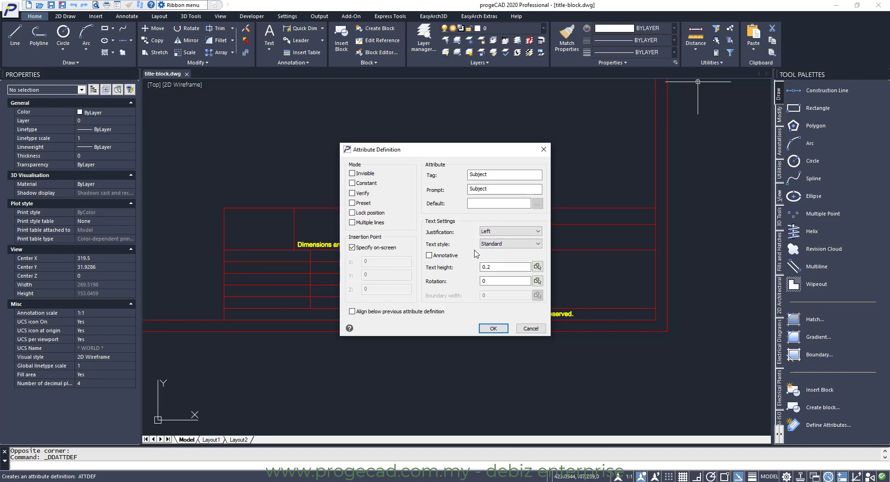
{"action": "double_click", "coordinate": [494, 268]}
{"action": "type", "text": "4"}
{"action": "left_click", "coordinate": [494, 328]}
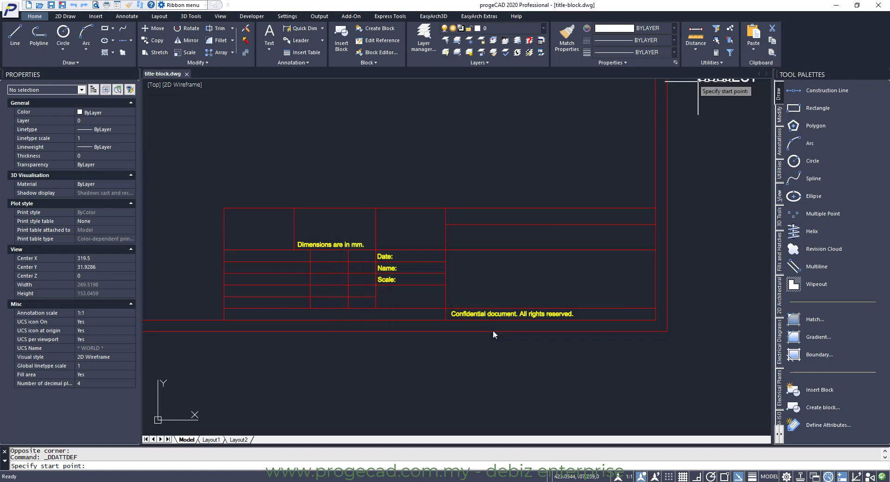
{"action": "left_click", "coordinate": [452, 242]}
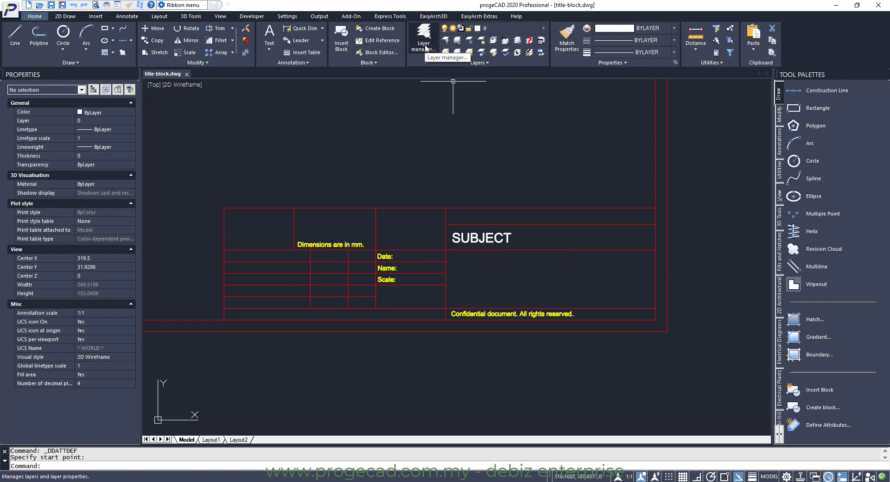
Change the subject-text layer's color to cyan (color 4)
{"action": "left_click", "coordinate": [425, 46]}
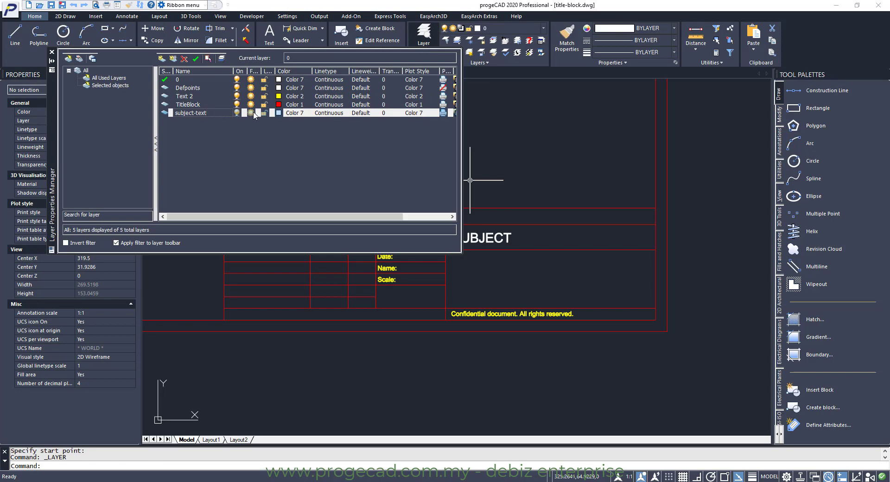
{"action": "left_click", "coordinate": [280, 113]}
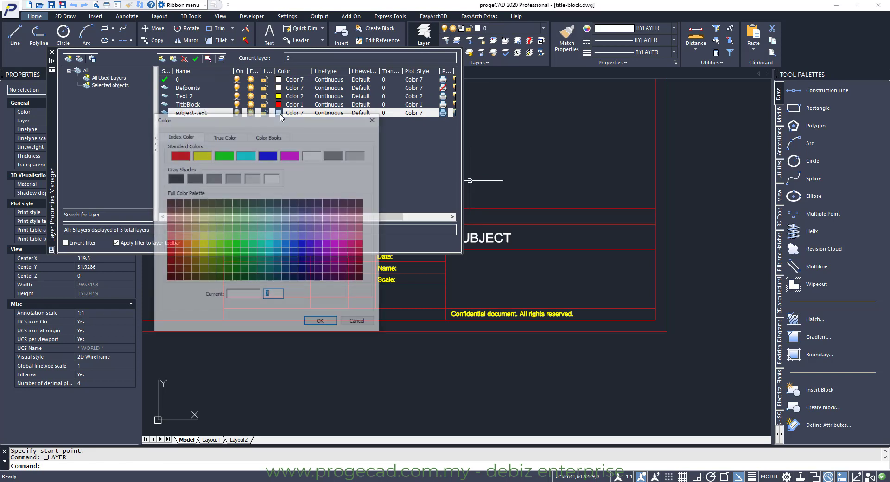
{"action": "left_click", "coordinate": [246, 155]}
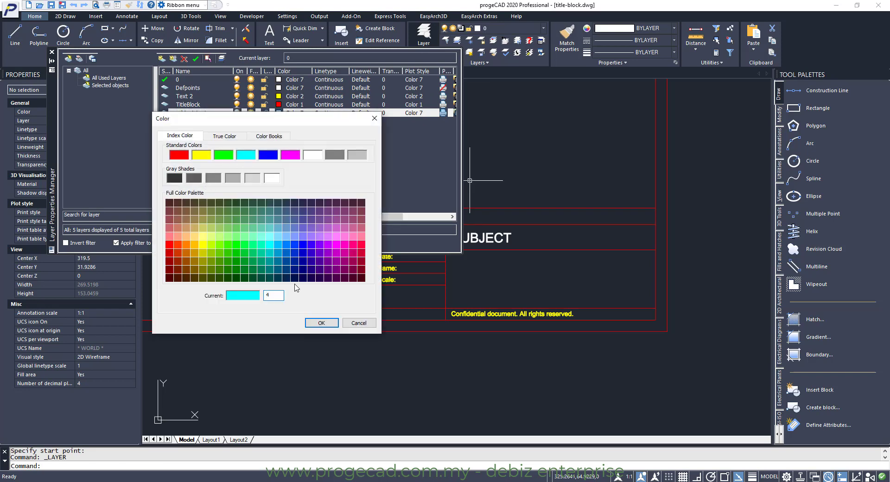
{"action": "left_click", "coordinate": [321, 323]}
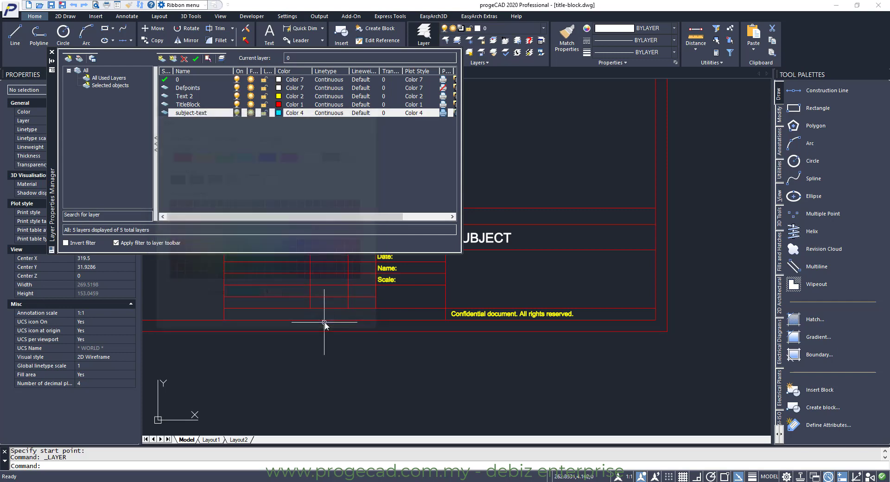
{"action": "left_click", "coordinate": [52, 52]}
Move the SUBJECT attribute onto the subject-text layer
{"action": "left_click", "coordinate": [490, 239]}
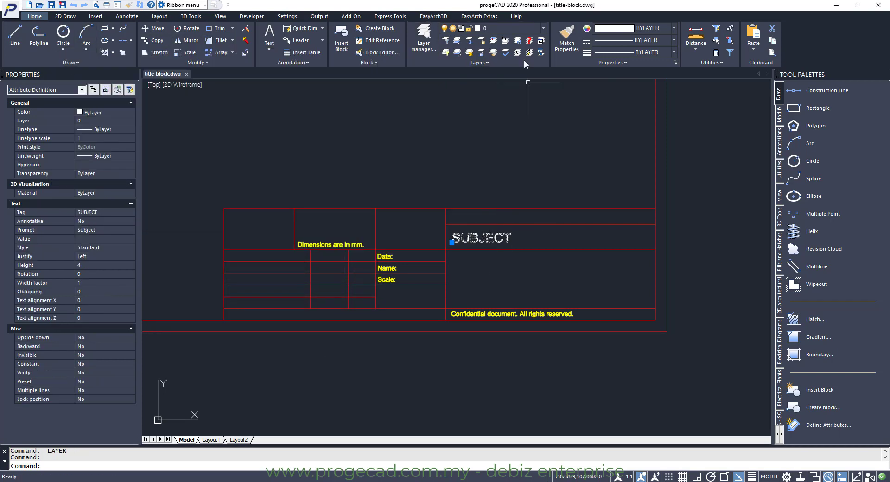
{"action": "left_click", "coordinate": [543, 28]}
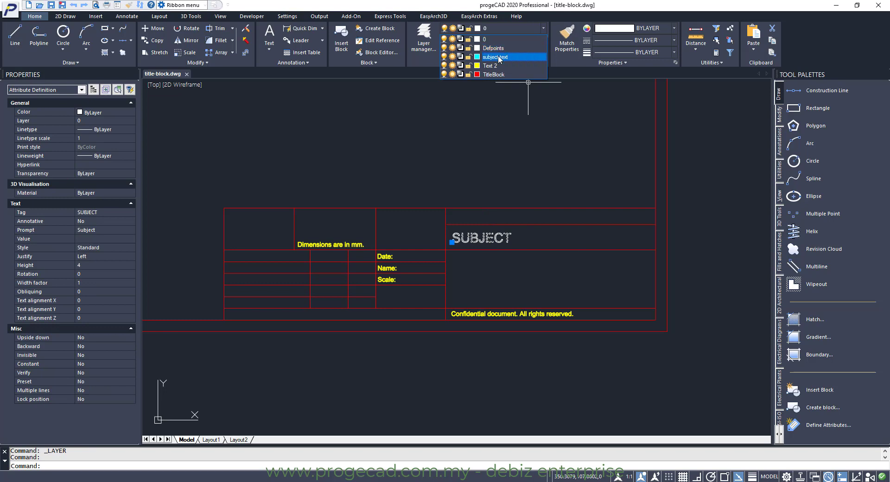
{"action": "left_click", "coordinate": [496, 56]}
{"action": "key", "text": "Escape"}
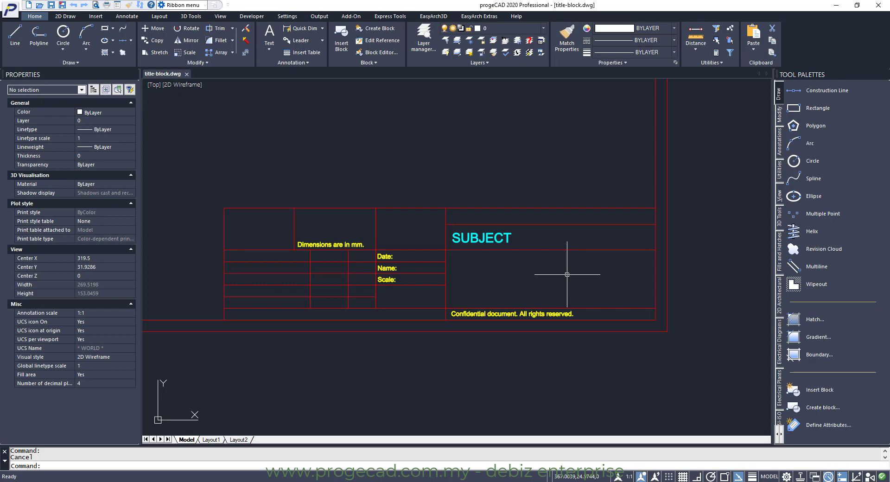
Define a Date attribute with tag and prompt Date, text height 2, placed beside the Date label
{"action": "left_click", "coordinate": [821, 425]}
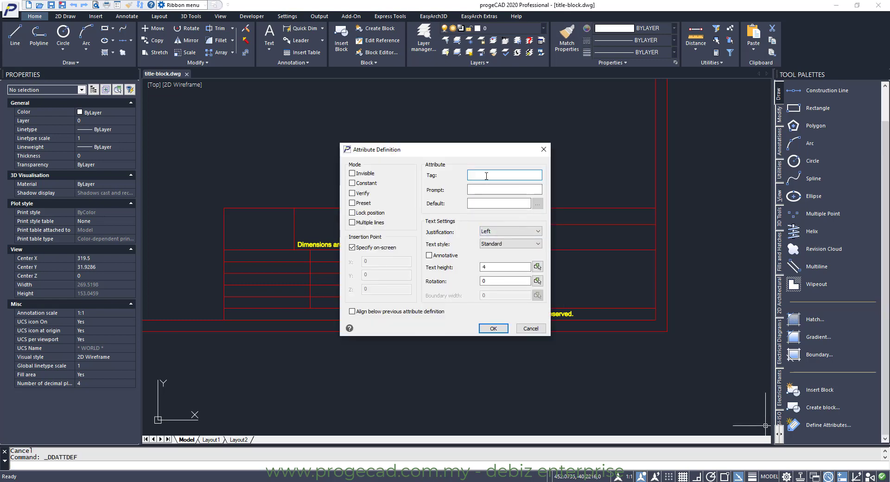
{"action": "type", "text": "Date"}
{"action": "left_click", "coordinate": [482, 187]}
{"action": "type", "text": "Date"}
{"action": "double_click", "coordinate": [492, 267]}
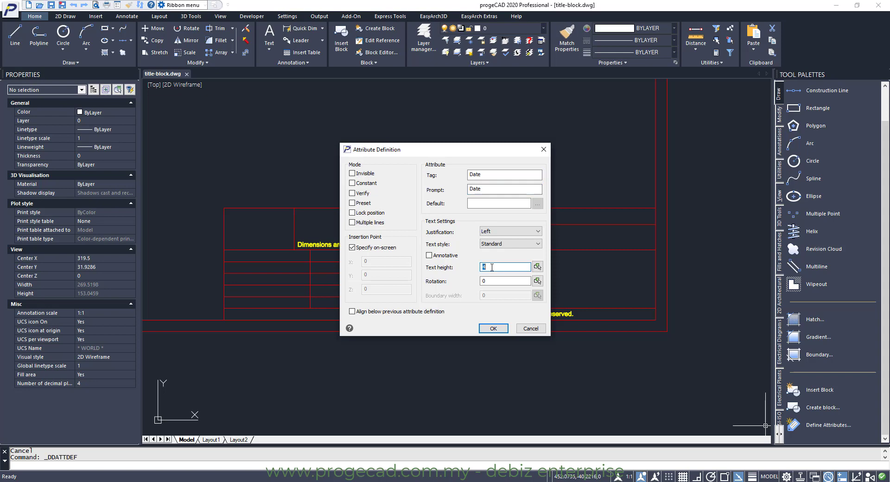
{"action": "type", "text": "2"}
{"action": "left_click", "coordinate": [495, 329]}
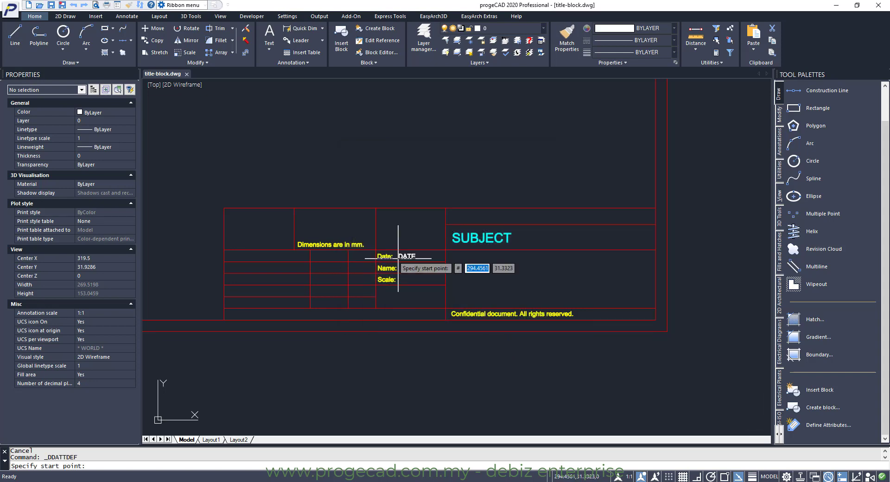
{"action": "left_click", "coordinate": [400, 258]}
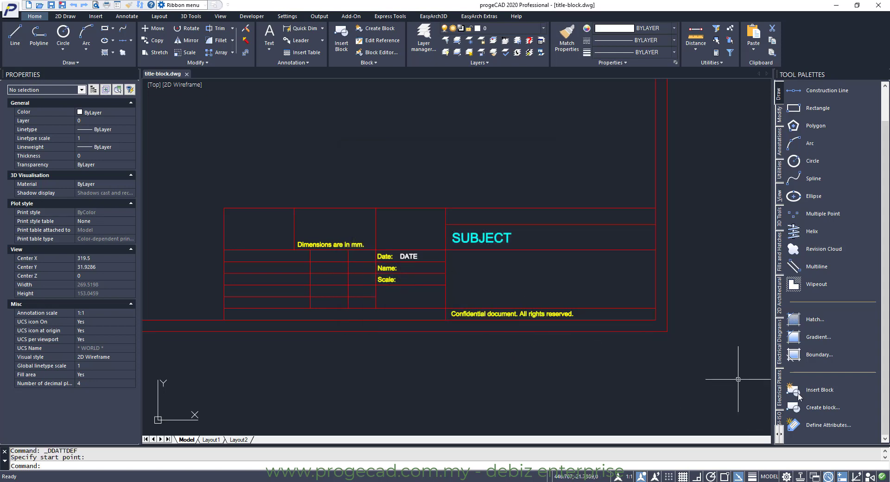
Define a Name attribute with tag and prompt Name, text height 2, placed beside the Name label
{"action": "left_click", "coordinate": [826, 425]}
{"action": "type", "text": "Name"}
{"action": "key", "text": "Tab"}
{"action": "type", "text": "Name"}
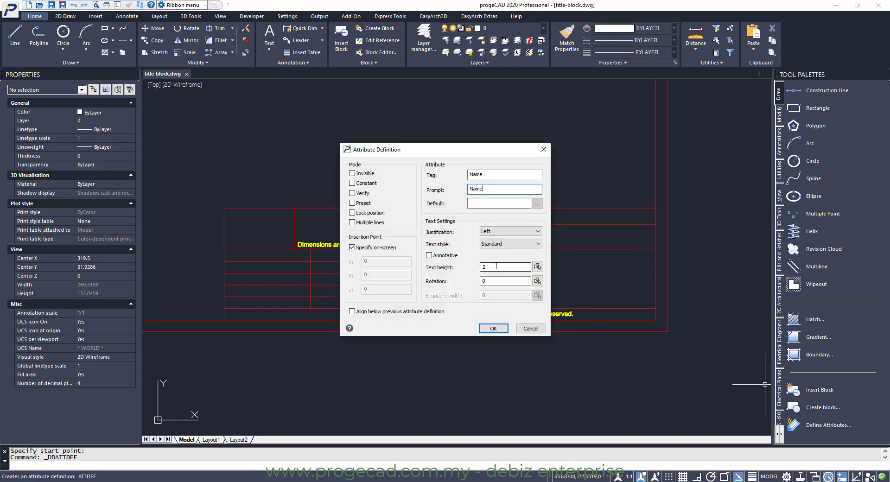
{"action": "left_click", "coordinate": [493, 328]}
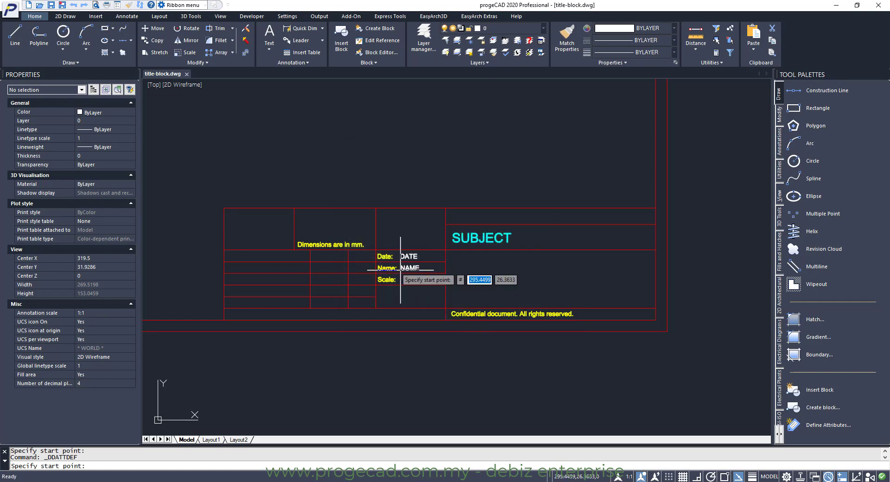
{"action": "left_click", "coordinate": [400, 269]}
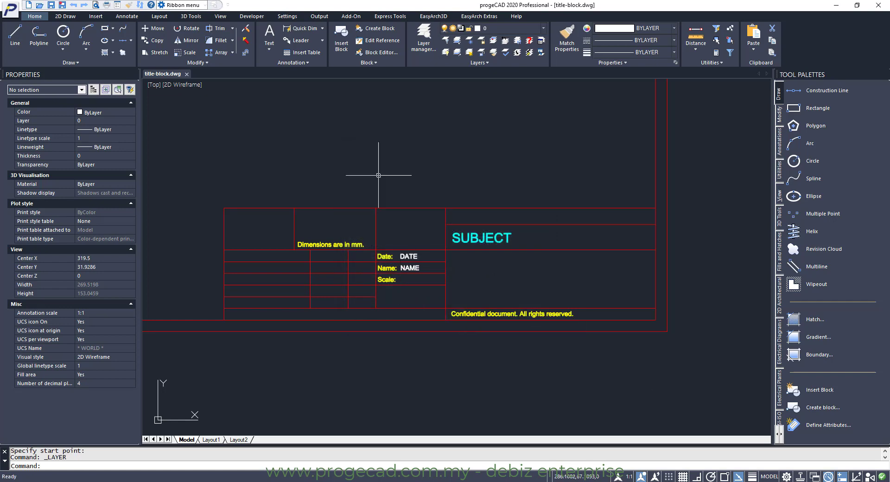
Move the DATE and NAME attributes onto the Text 2 layer
{"action": "left_click", "coordinate": [414, 255]}
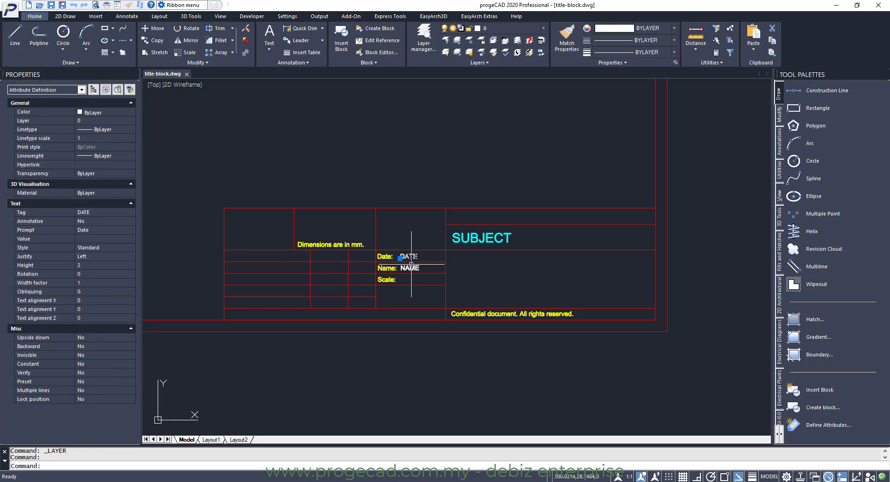
{"action": "left_click", "coordinate": [410, 268]}
{"action": "left_click", "coordinate": [542, 28]}
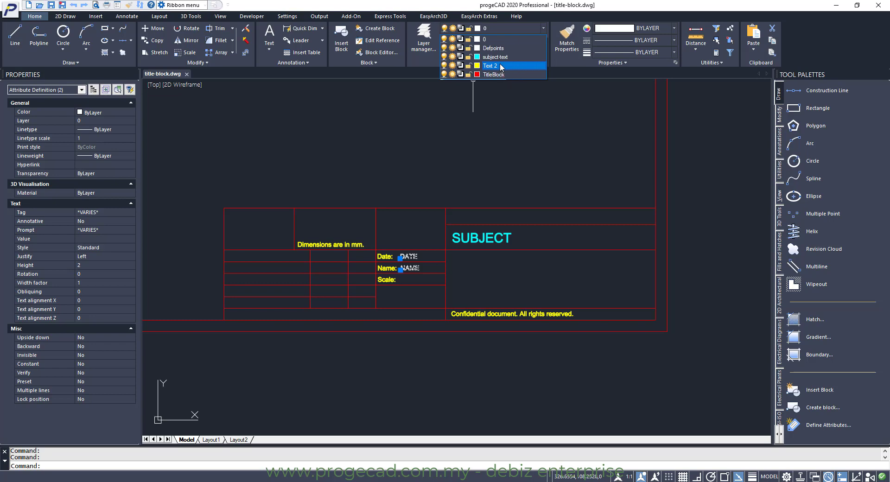
{"action": "left_click", "coordinate": [501, 67]}
{"action": "key", "text": "Escape"}
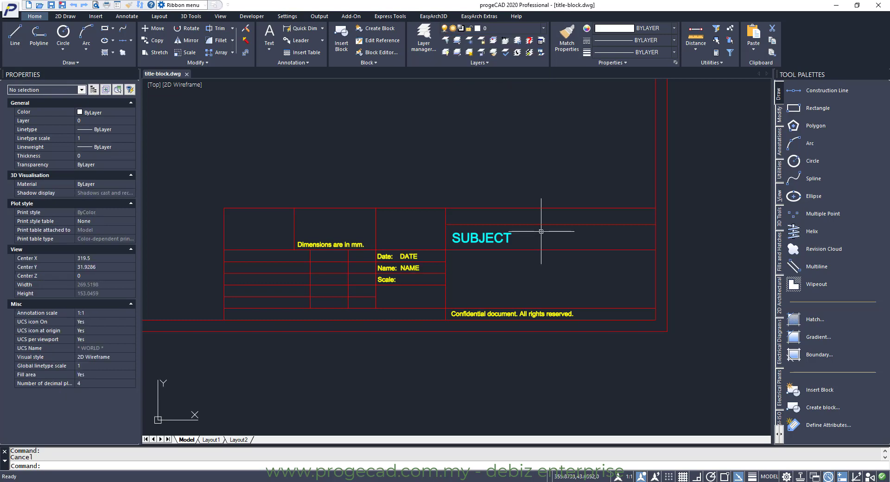
Zoom to show the whole drawing and save the title block file
{"action": "type", "text": "Z"}
{"action": "key", "text": "Return"}
{"action": "type", "text": "a"}
{"action": "key", "text": "Return"}
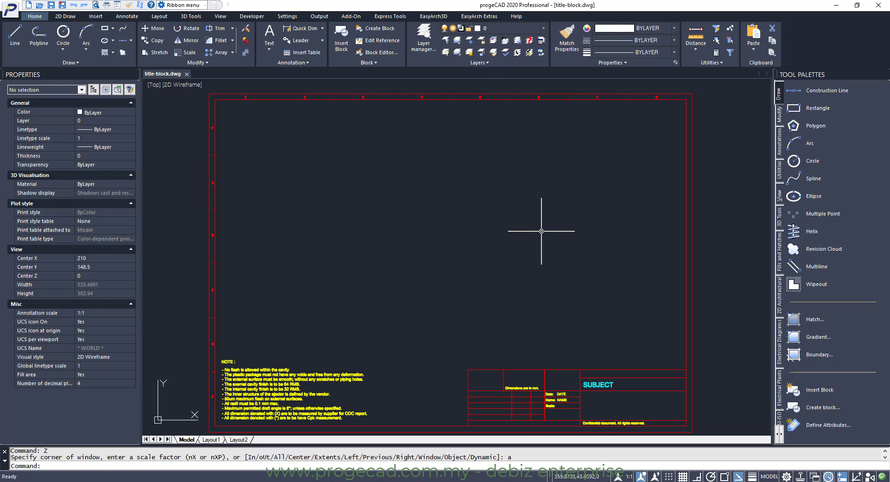
{"action": "key", "text": "ctrl+s"}
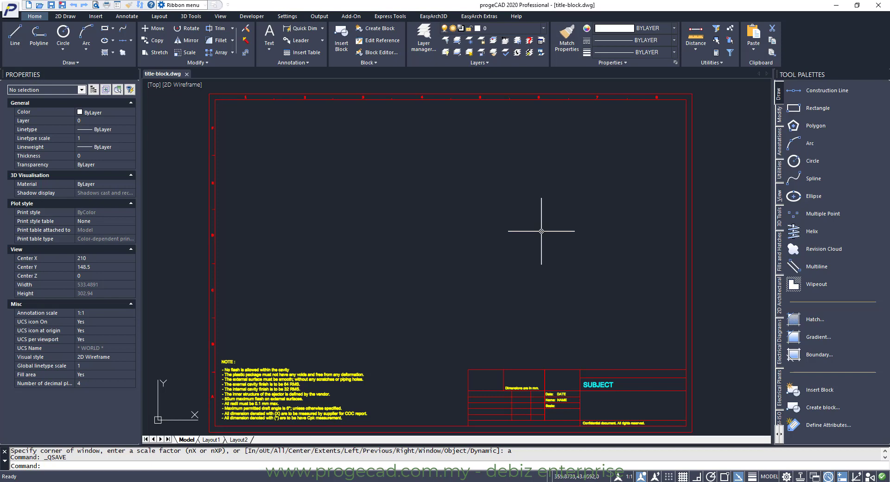
Open the Detail-1 drawing and insert title-block.dwg as a block at 0,0 with default scale and rotation
{"action": "left_click", "coordinate": [40, 5]}
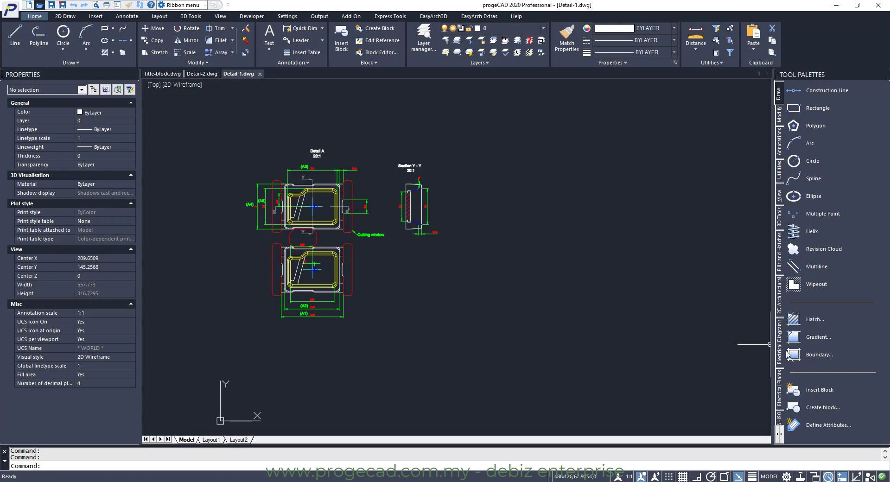
{"action": "left_click", "coordinate": [812, 392]}
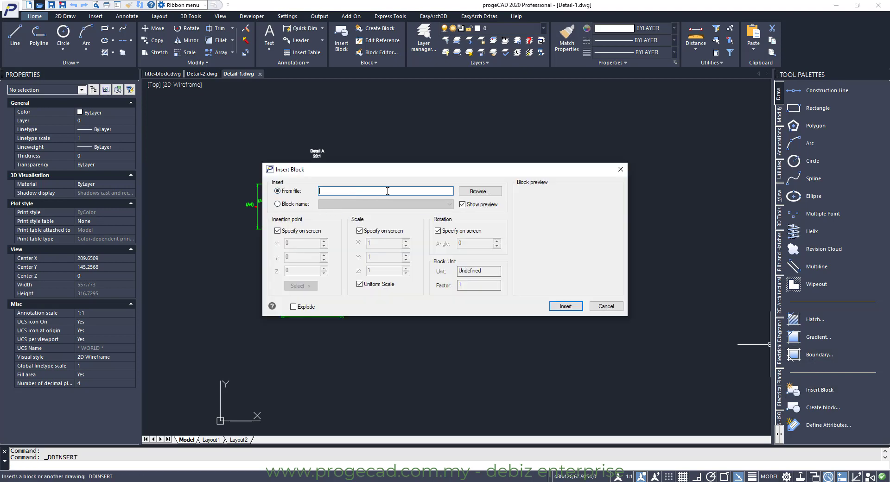
{"action": "left_click", "coordinate": [480, 191]}
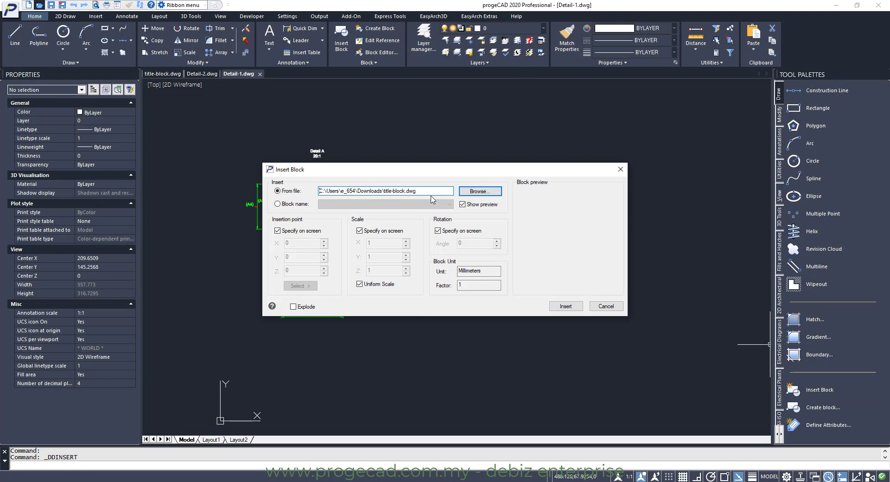
{"action": "left_click", "coordinate": [566, 307]}
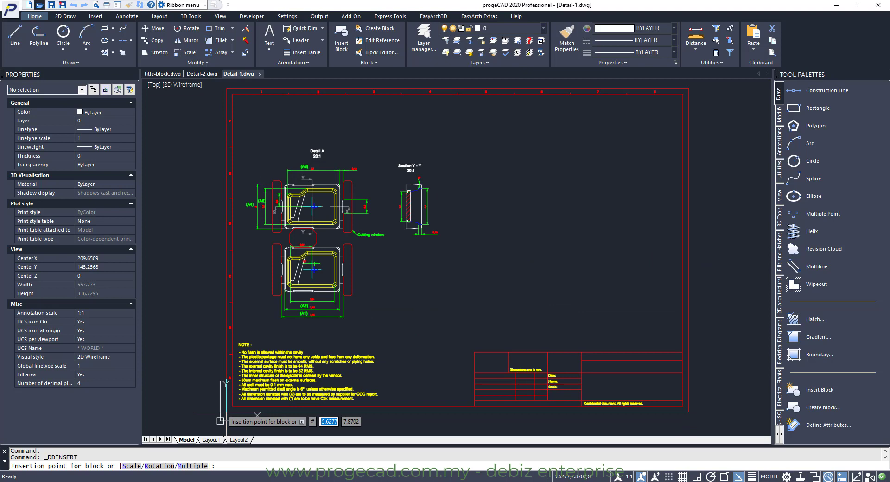
{"action": "type", "text": "0,0"}
{"action": "key", "text": "Return"}
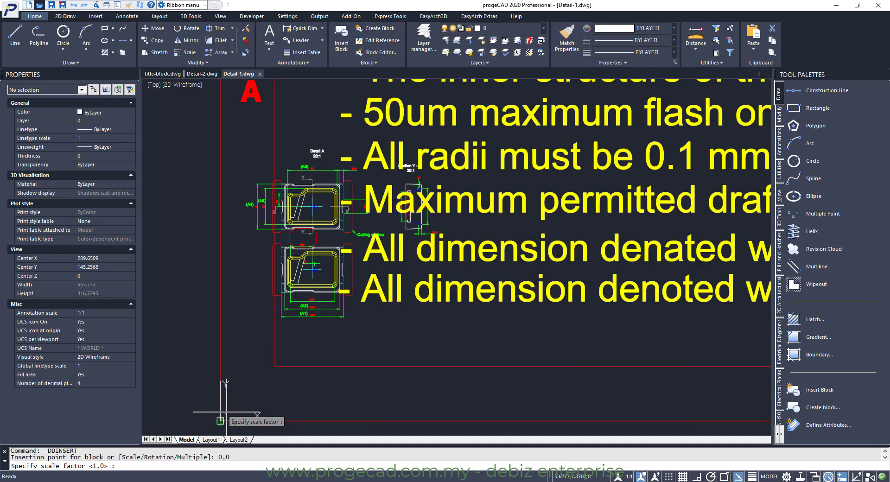
{"action": "key", "text": "Return"}
{"action": "key", "text": "Return"}
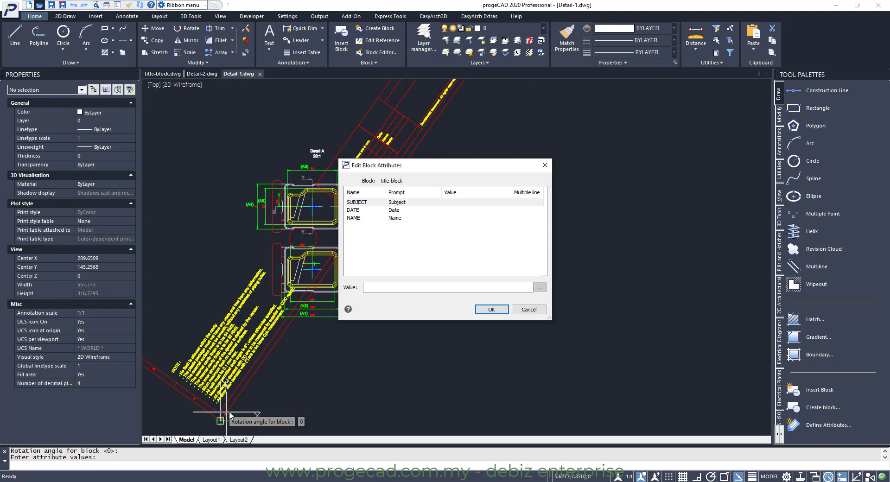
Fill in the title block attributes: Subject Model Revision A110, Date 2020, Name progeCAD
{"action": "left_click", "coordinate": [435, 207]}
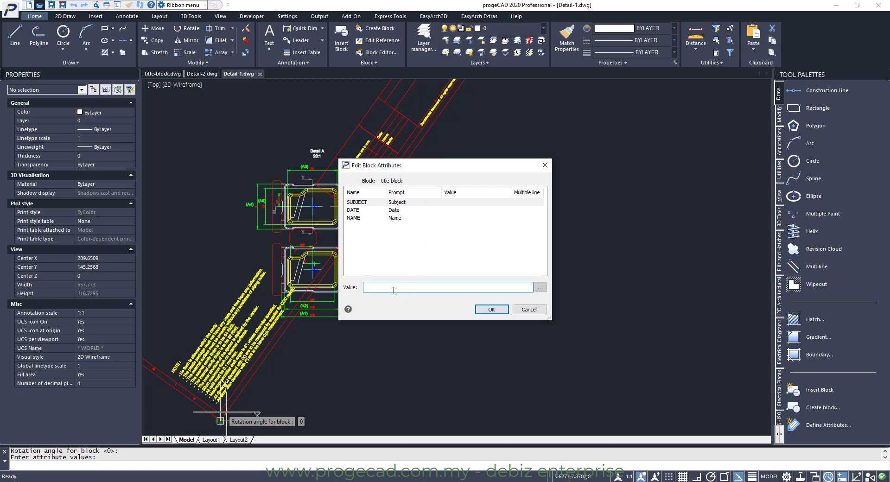
{"action": "type", "text": "Model Revision A110"}
{"action": "left_click", "coordinate": [395, 211]}
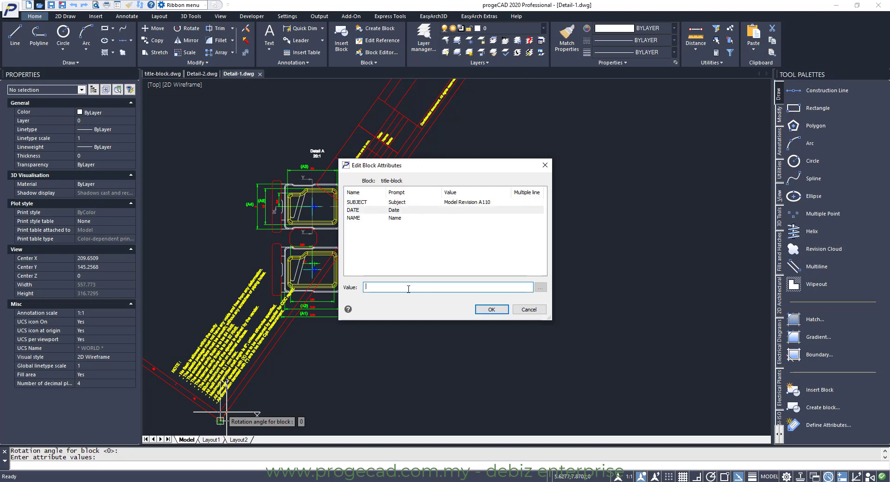
{"action": "type", "text": "2020"}
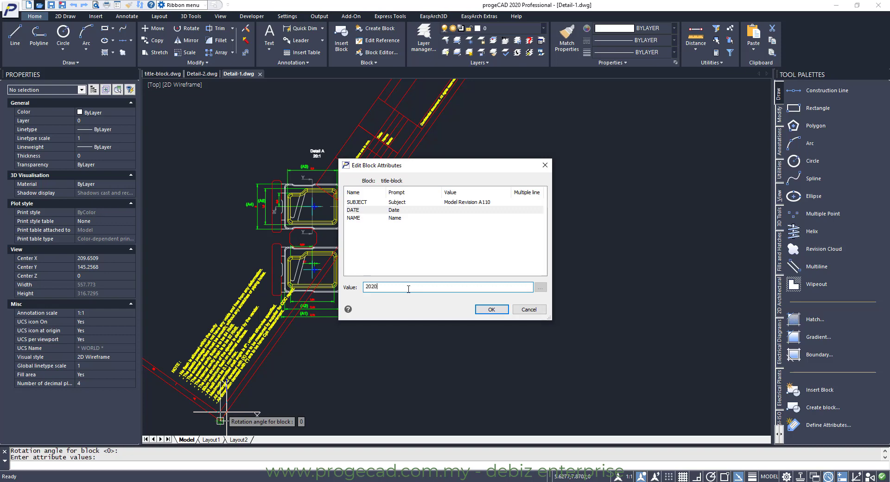
{"action": "left_click", "coordinate": [404, 219]}
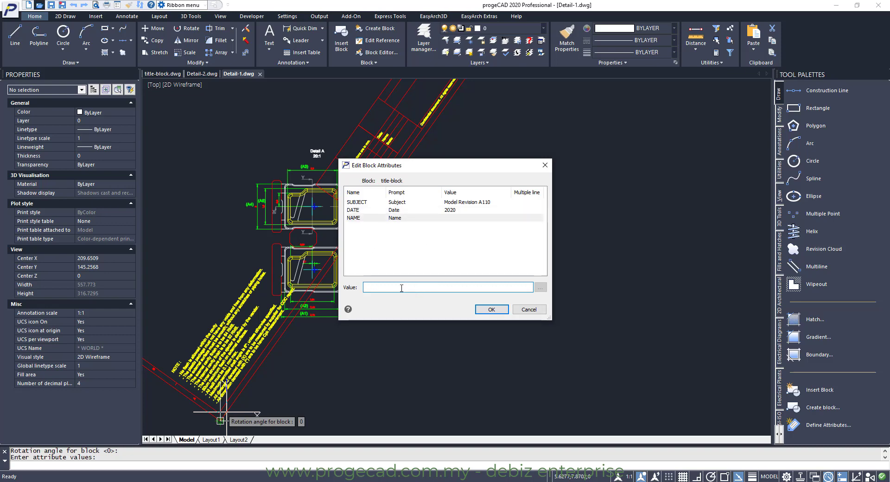
{"action": "type", "text": "progeCAD"}
{"action": "left_click", "coordinate": [490, 309]}
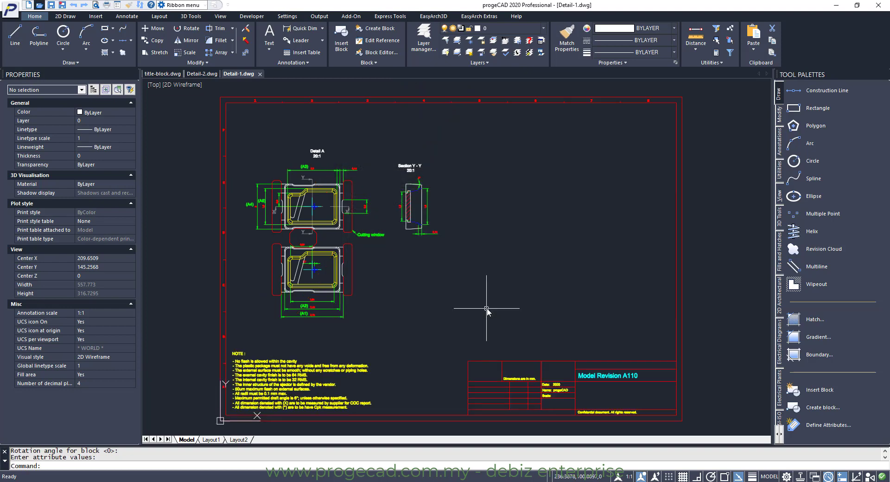
Zoom in on the filled-in title block to inspect the attribute values
{"action": "type", "text": "z"}
{"action": "key", "text": "Return"}
{"action": "left_click", "coordinate": [458, 341]}
{"action": "left_click", "coordinate": [697, 424]}
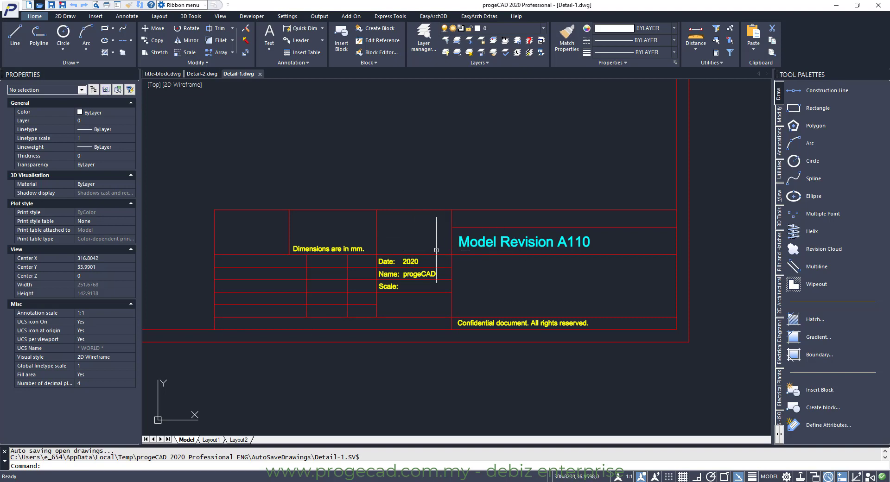
In Detail-2, insert title-block.dwg at 0,0 with default scale and rotation, leaving the attribute values empty
{"action": "left_click", "coordinate": [202, 74]}
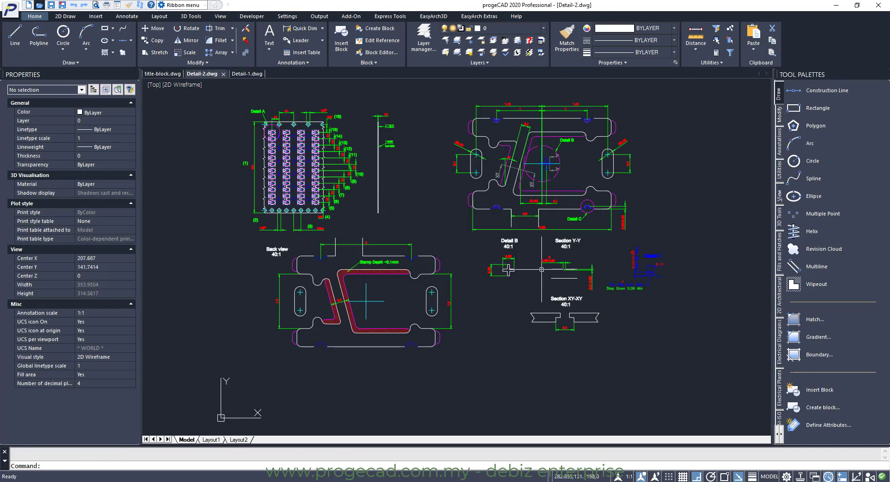
{"action": "left_click", "coordinate": [818, 390]}
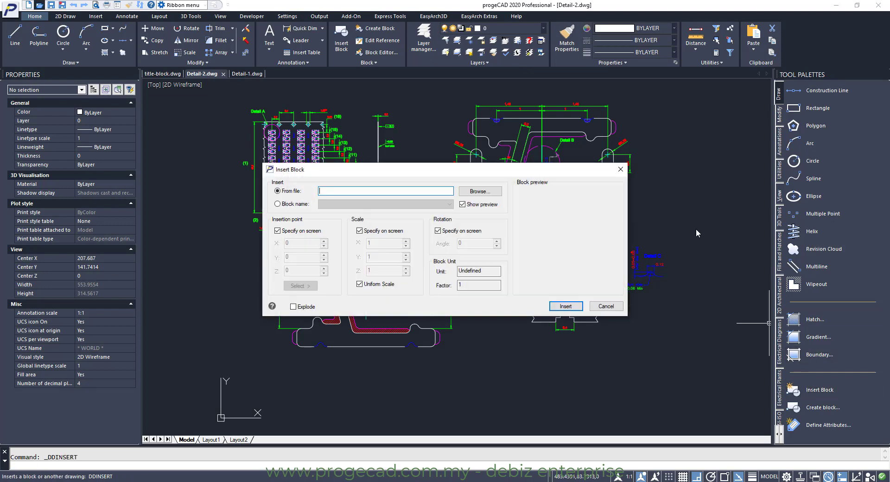
{"action": "left_click", "coordinate": [480, 191]}
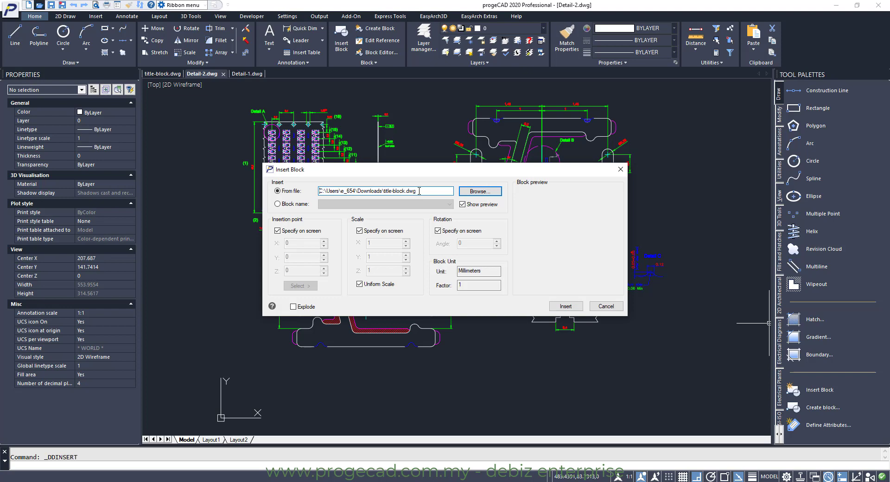
{"action": "left_click", "coordinate": [568, 305]}
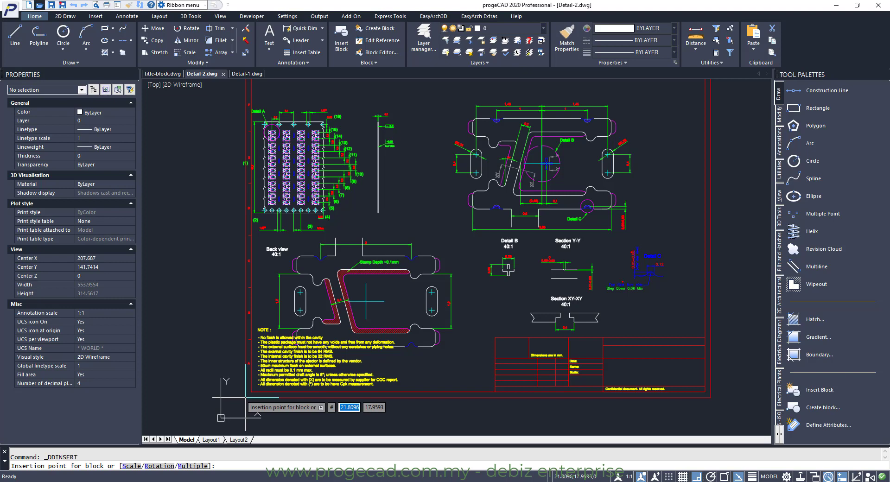
{"action": "type", "text": "0,0"}
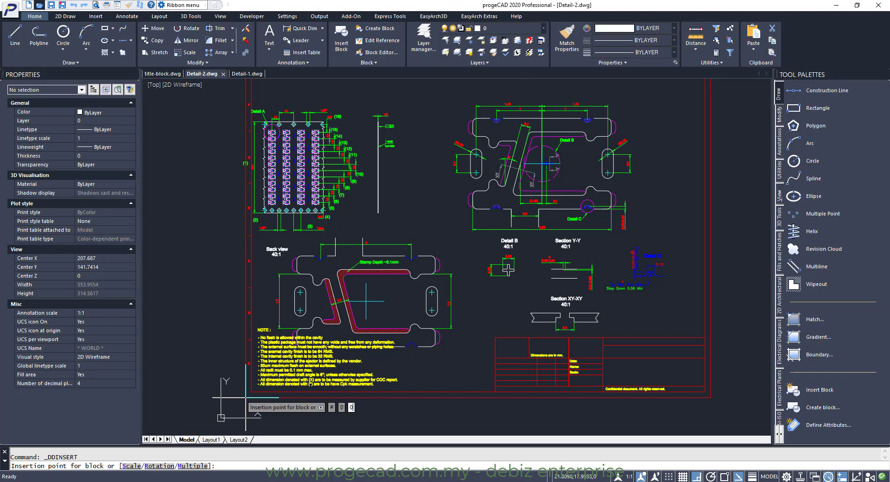
{"action": "key", "text": "Return"}
{"action": "key", "text": "Return"}
{"action": "key", "text": "Return"}
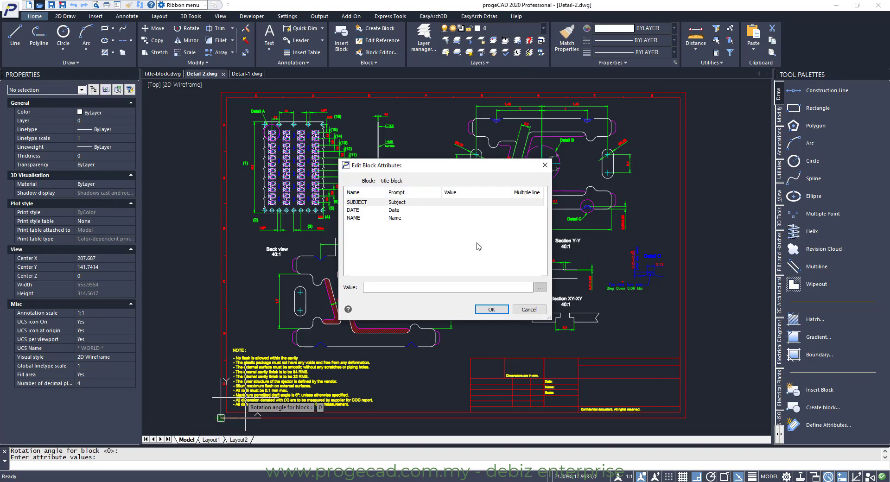
{"action": "left_click", "coordinate": [494, 308]}
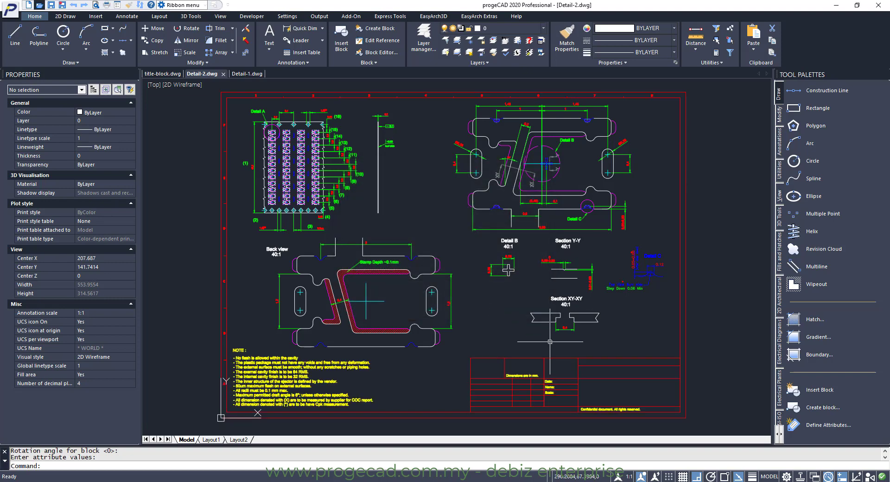
Open the title block in the Enhanced Attribute Editor and set its Subject to Model A2 Revision 110
{"action": "type", "text": "z"}
{"action": "key", "text": "Return"}
{"action": "left_click", "coordinate": [460, 350]}
{"action": "left_click", "coordinate": [705, 424]}
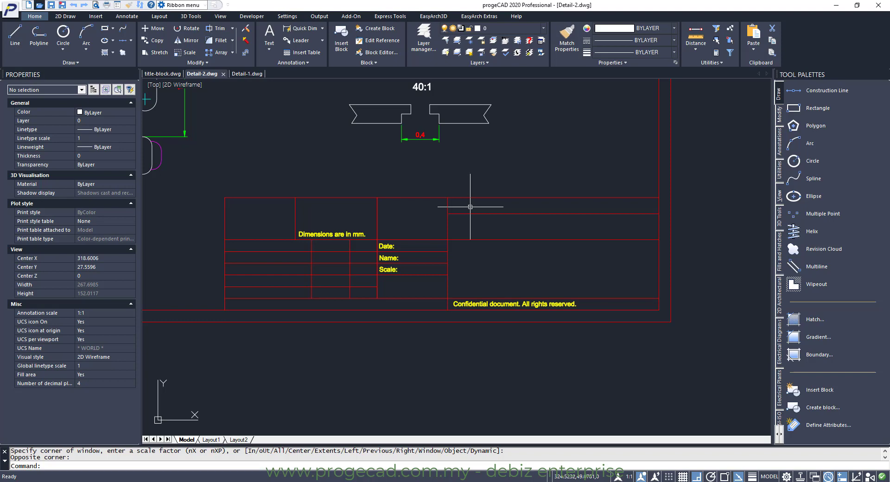
{"action": "key", "text": "Escape"}
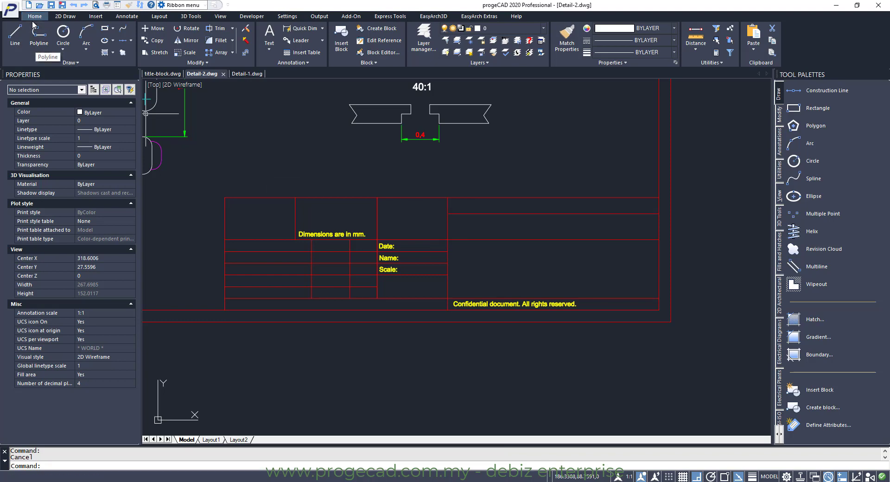
{"action": "left_click", "coordinate": [376, 62]}
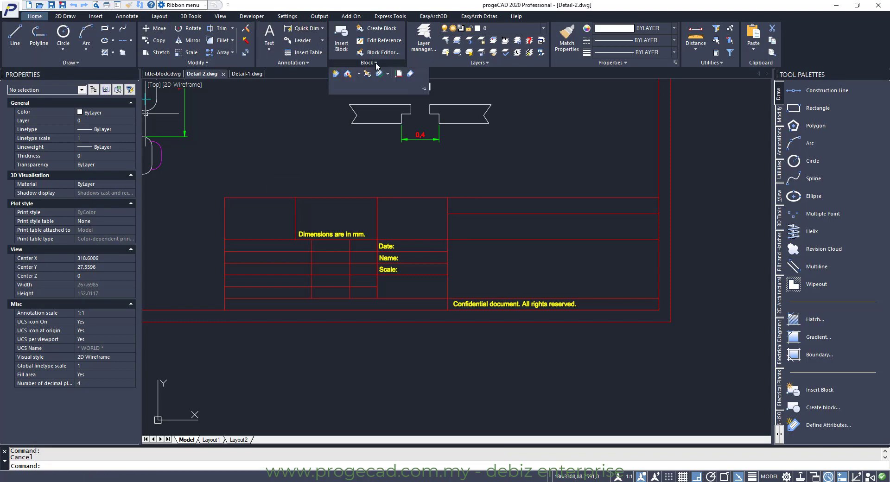
{"action": "left_click", "coordinate": [348, 74]}
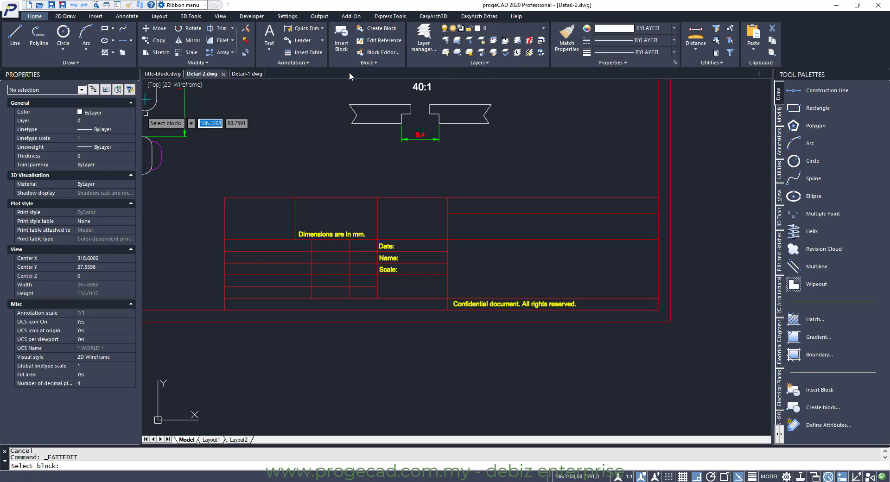
{"action": "left_click", "coordinate": [325, 198]}
{"action": "left_click", "coordinate": [381, 204]}
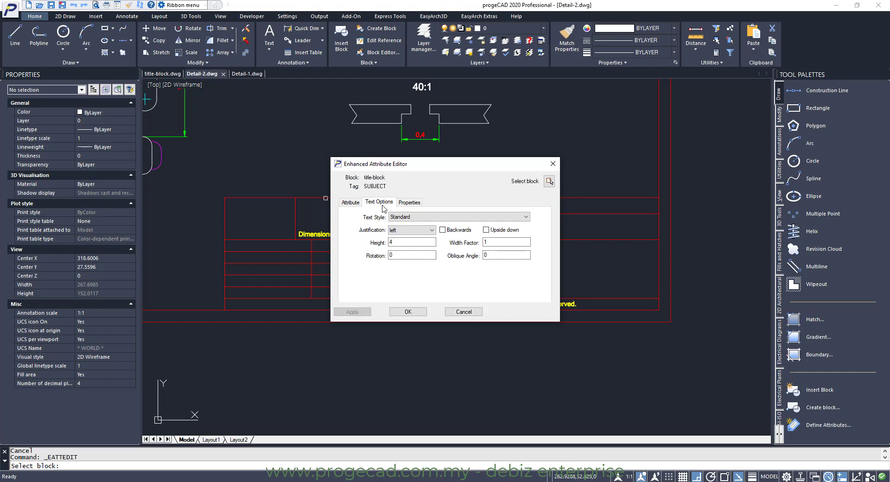
{"action": "left_click", "coordinate": [410, 202]}
{"action": "left_click", "coordinate": [351, 203]}
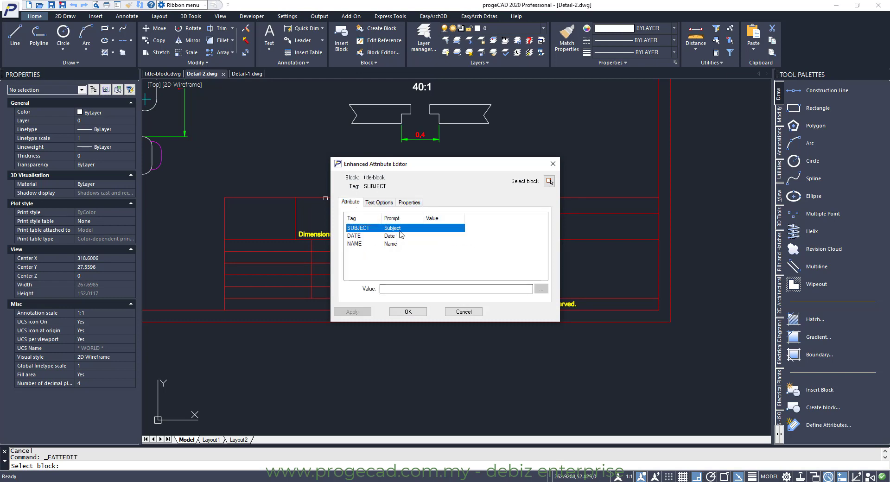
{"action": "left_click", "coordinate": [402, 288]}
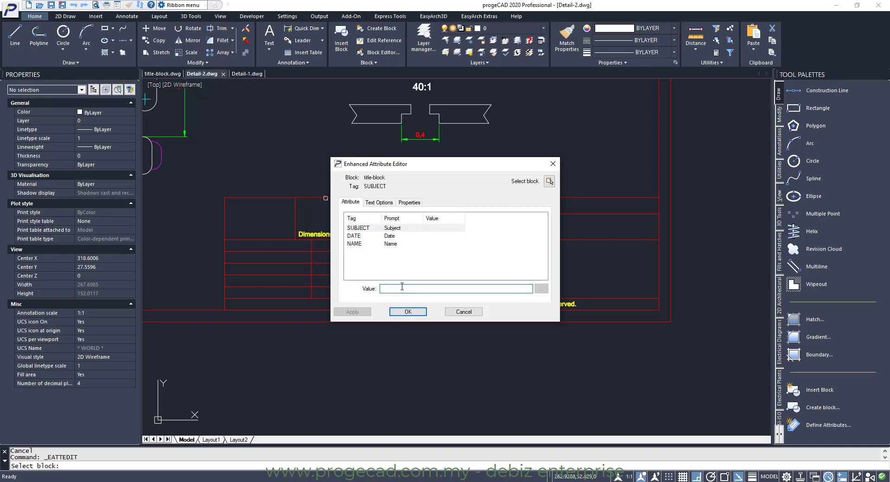
{"action": "type", "text": "Model A2 Revision 110"}
Set the Date attribute to 2020 and the Name attribute to progeCAD, then apply and confirm
{"action": "left_click", "coordinate": [373, 235]}
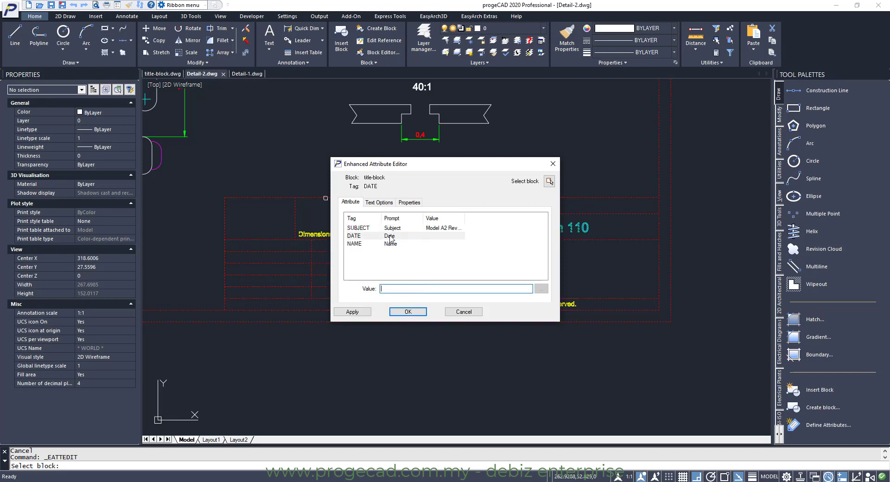
{"action": "left_click", "coordinate": [417, 287]}
{"action": "type", "text": "2020"}
{"action": "left_click", "coordinate": [394, 243]}
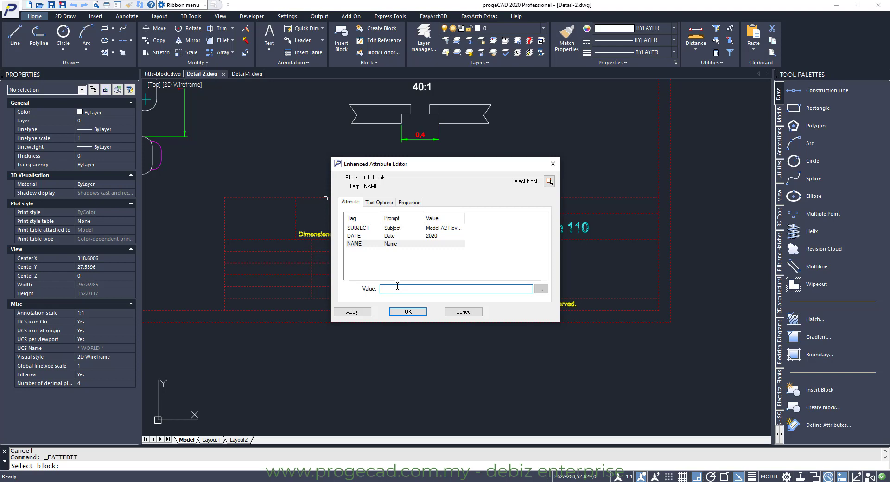
{"action": "type", "text": "progeCAD"}
{"action": "left_click", "coordinate": [366, 317]}
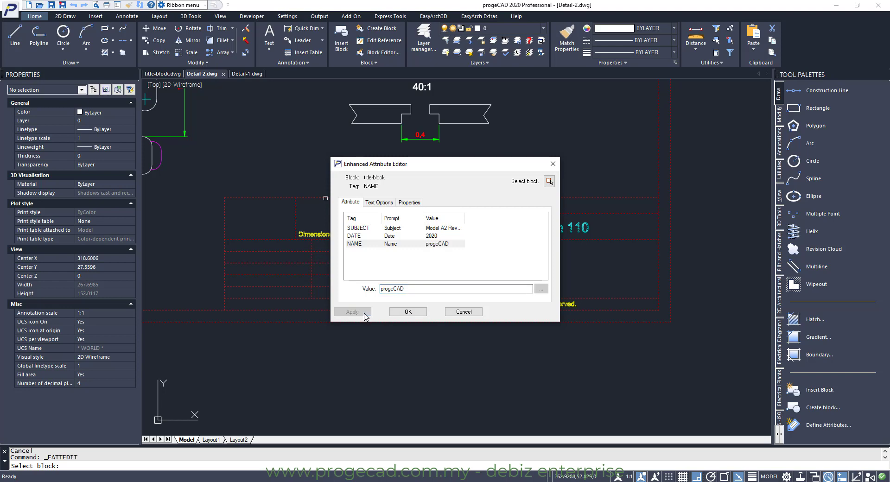
{"action": "left_click", "coordinate": [406, 312]}
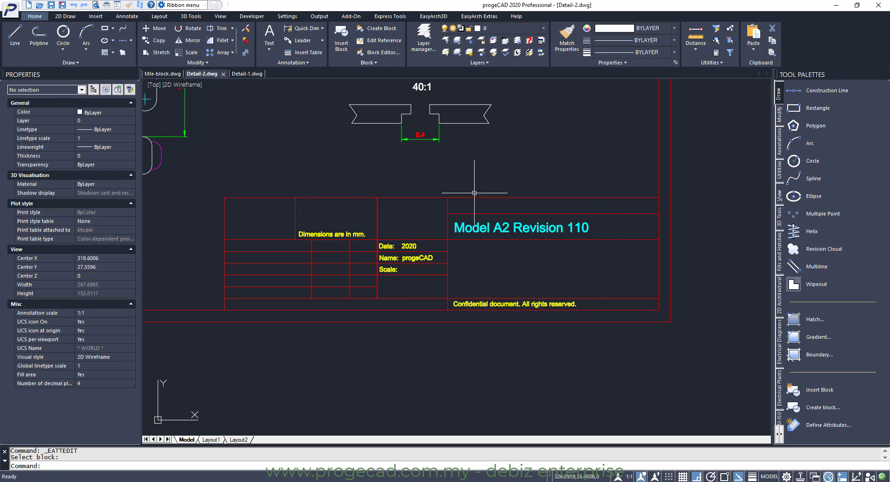
Reopen the title block in the Enhanced Attribute Editor and review its text options and properties
{"action": "left_click", "coordinate": [374, 63]}
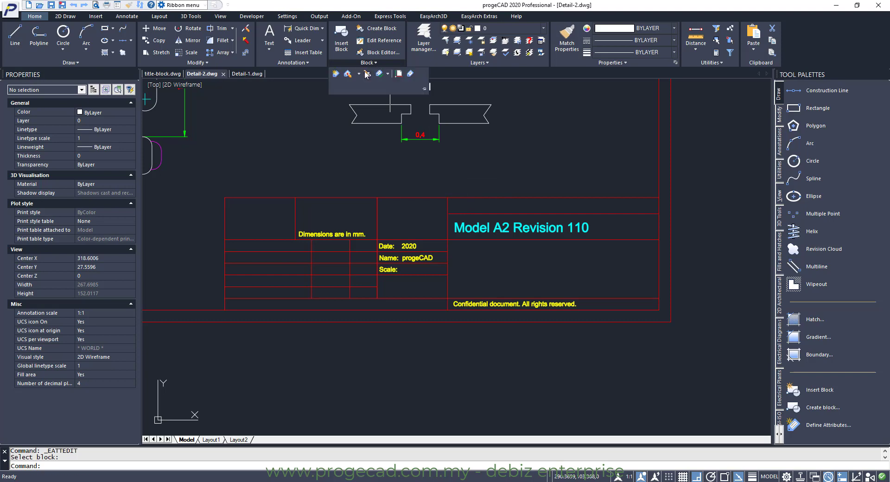
{"action": "left_click", "coordinate": [366, 73]}
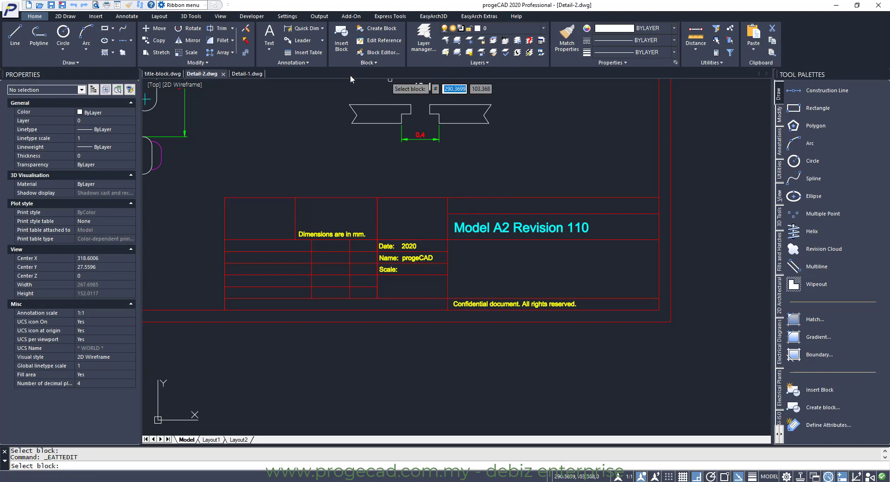
{"action": "left_click", "coordinate": [479, 213]}
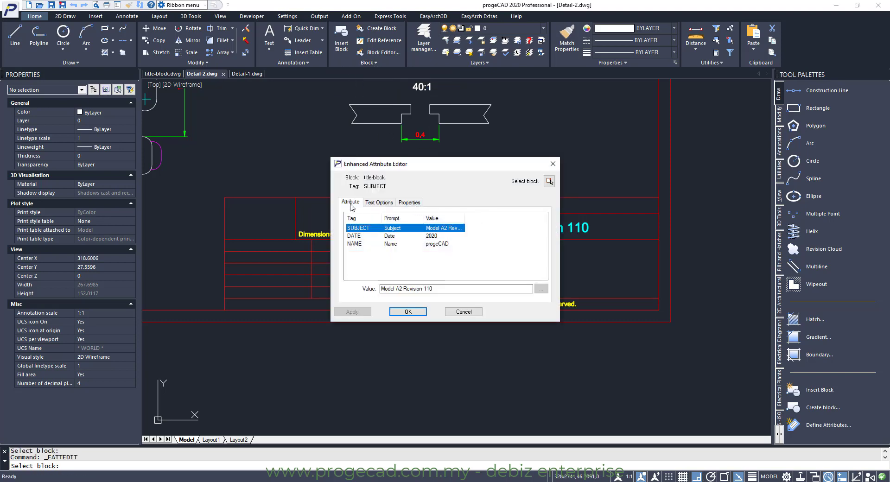
{"action": "left_click", "coordinate": [379, 203]}
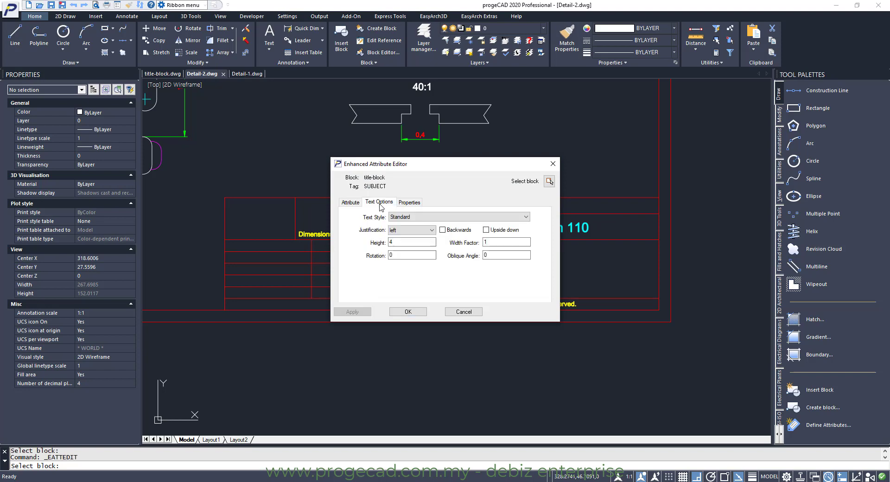
{"action": "left_click", "coordinate": [410, 202]}
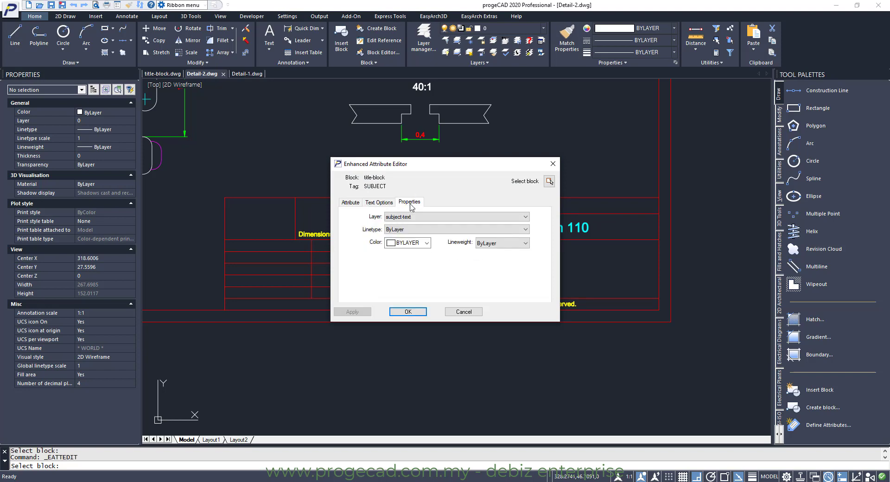
{"action": "left_click", "coordinate": [350, 203]}
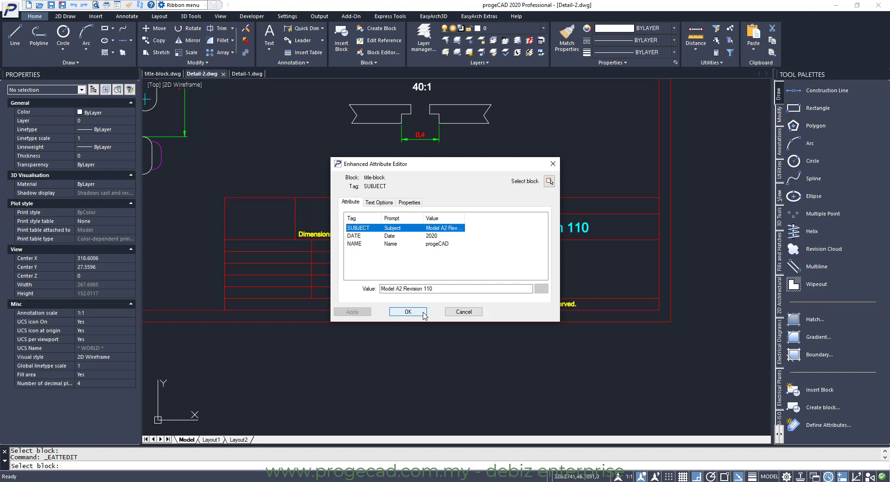
{"action": "left_click", "coordinate": [408, 312]}
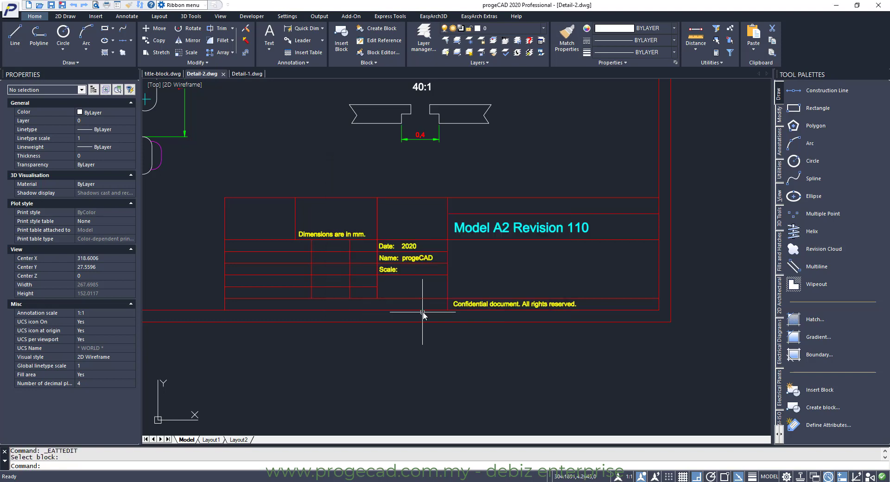